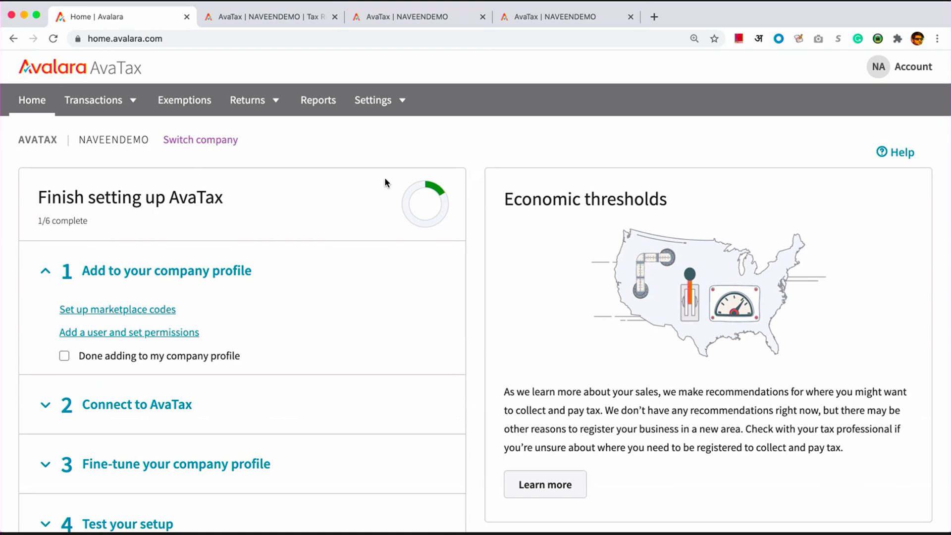
Open the company settings overview from the Settings menu and scroll to the Custom rules card.
left_click(397, 105)
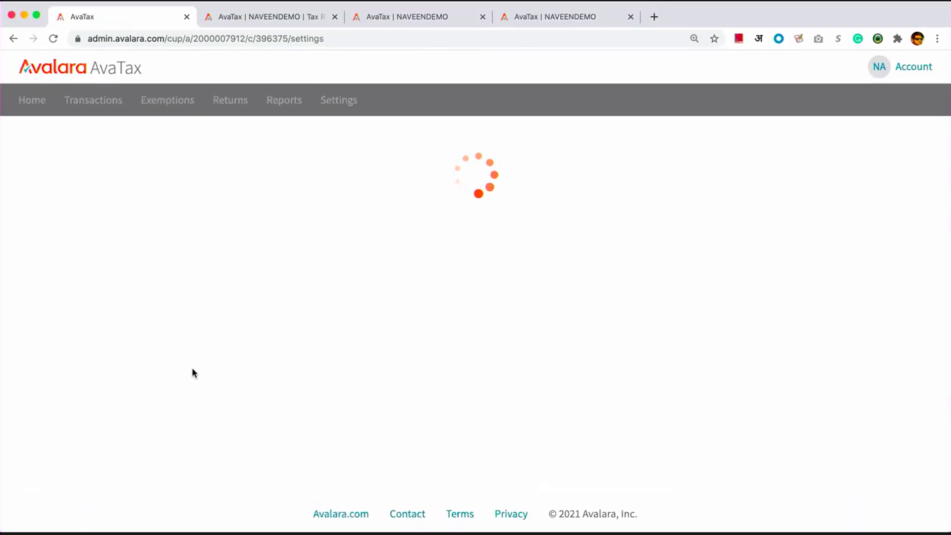
scroll(142, 418, "down", 6)
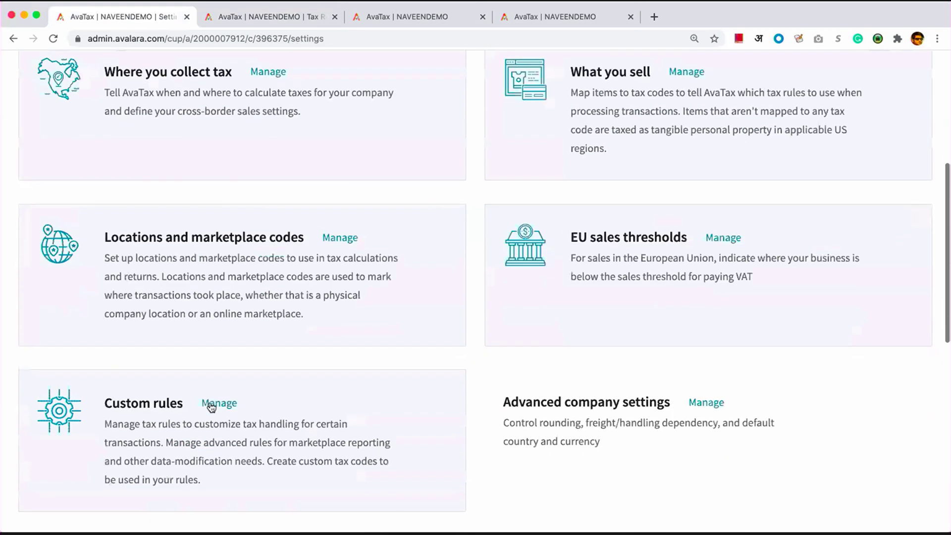
List the Bundled, MPOU and SoftwareDeliveryMethod advanced rules, then begin a new advanced rule.
left_click(218, 402)
left_click(233, 290)
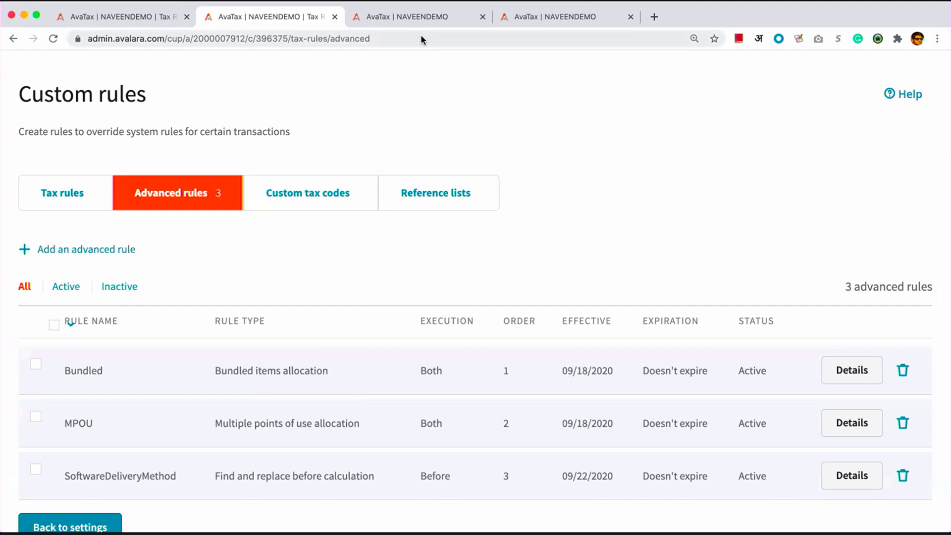
left_click(94, 251)
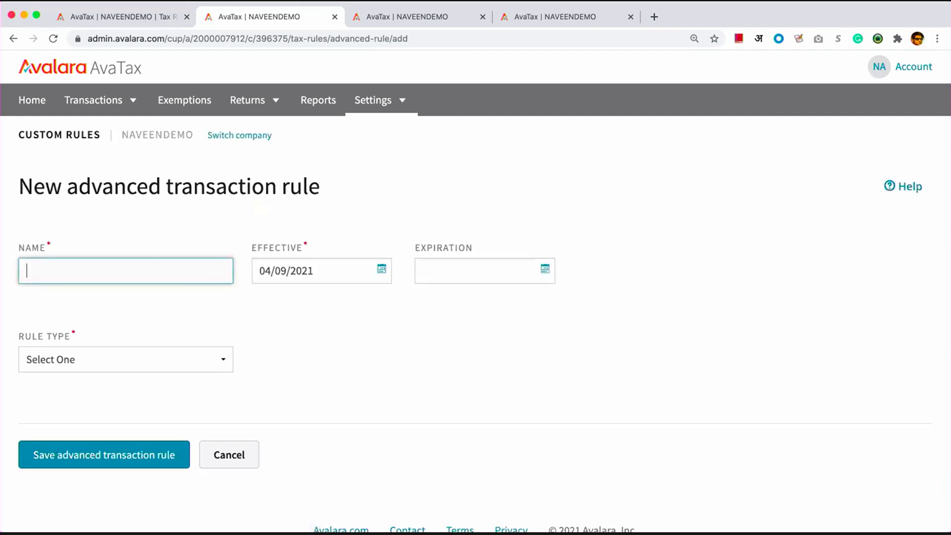
Name the rule CameraBundle, set its type to Bundled items allocation, and scroll to WHEN.
type("CameraBundle")
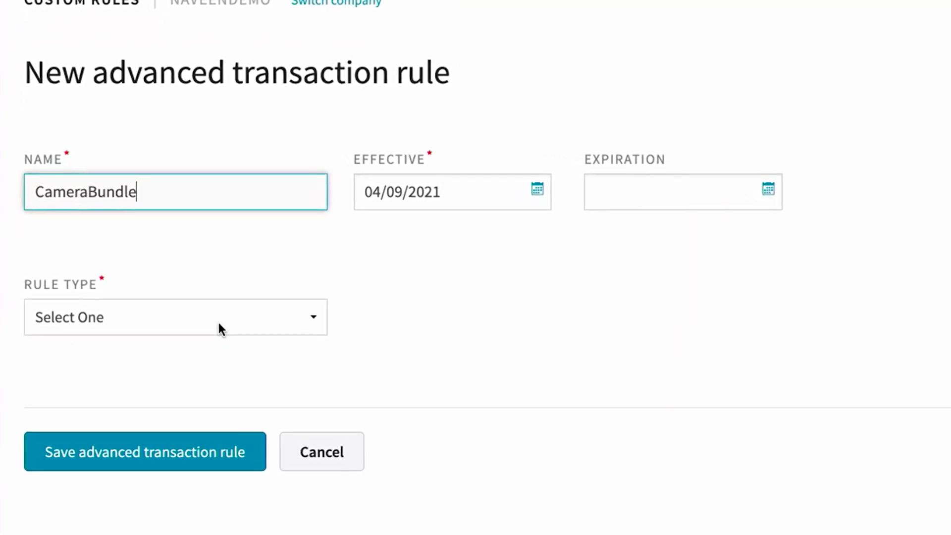
left_click(218, 320)
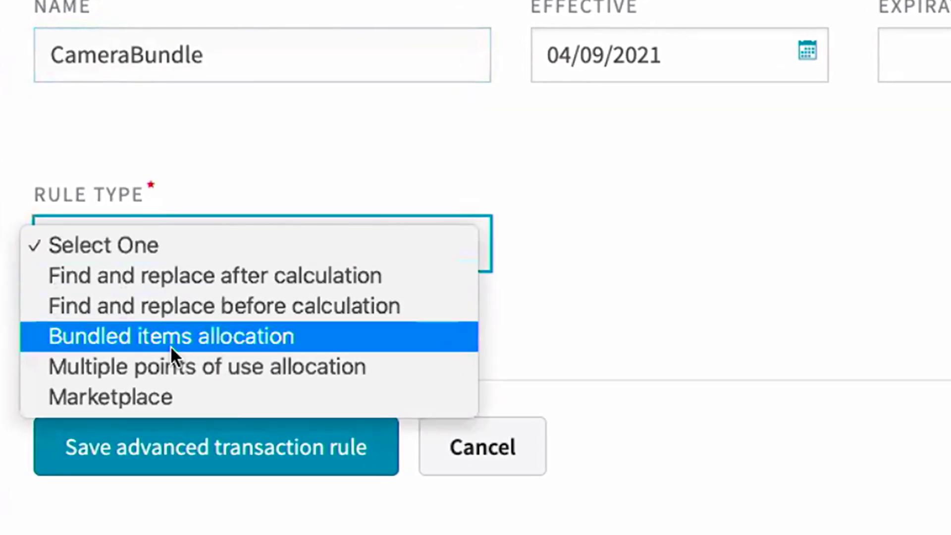
left_click(168, 341)
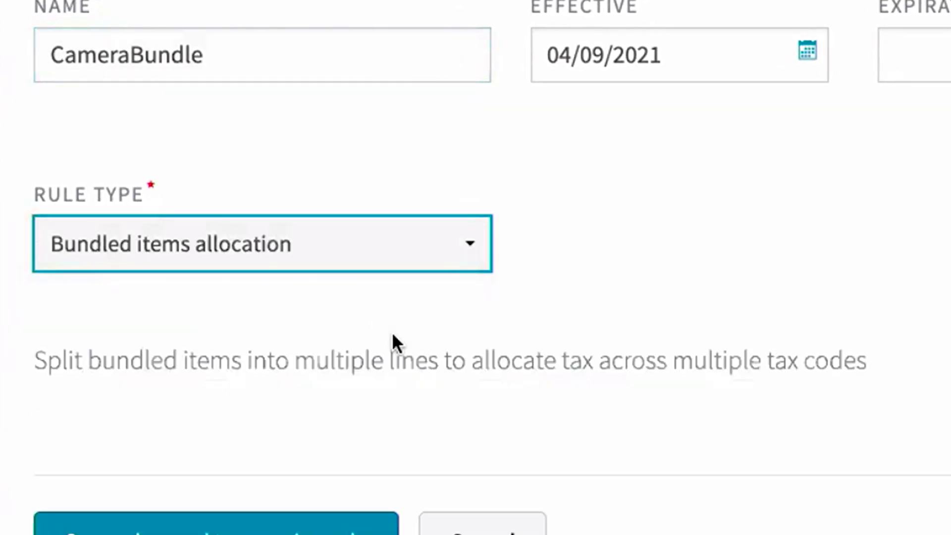
scroll(391, 332, "down", 10)
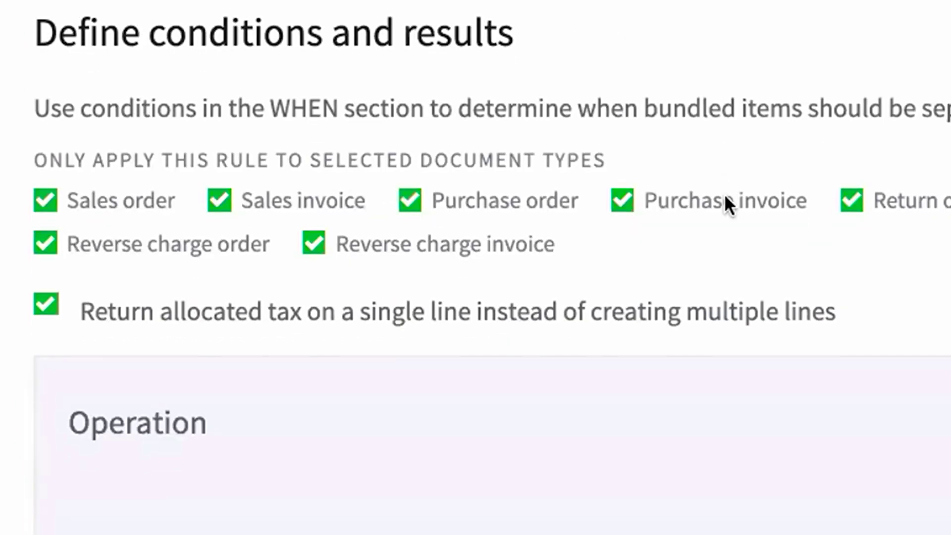
scroll(709, 91, "down", 6)
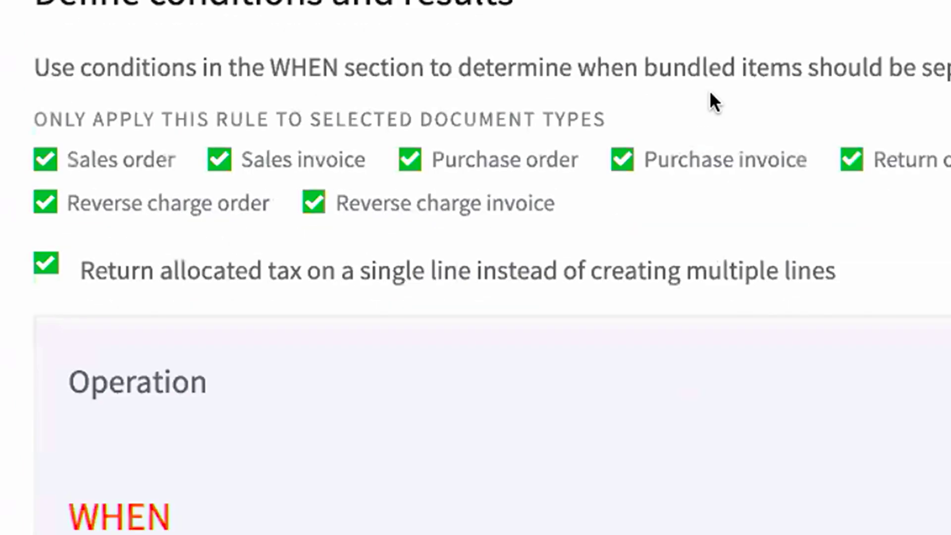
scroll(495, 218, "down", 3)
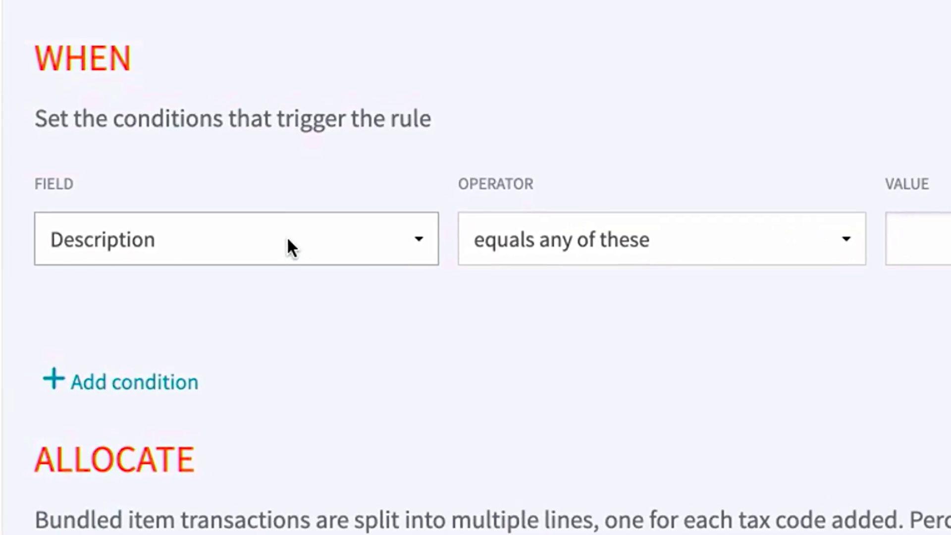
Set the condition to Description 'contains any of these' with value 'camera bundle'.
left_click(236, 231)
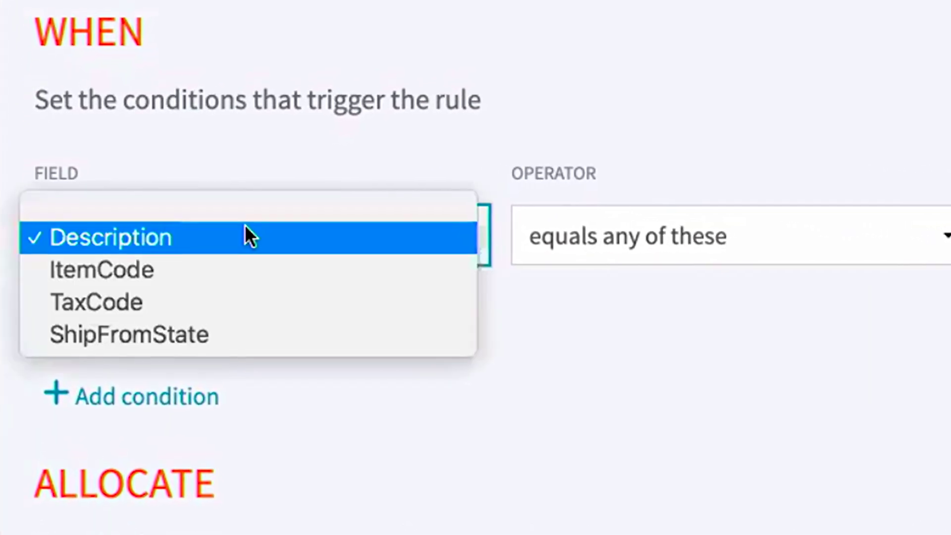
left_click(218, 238)
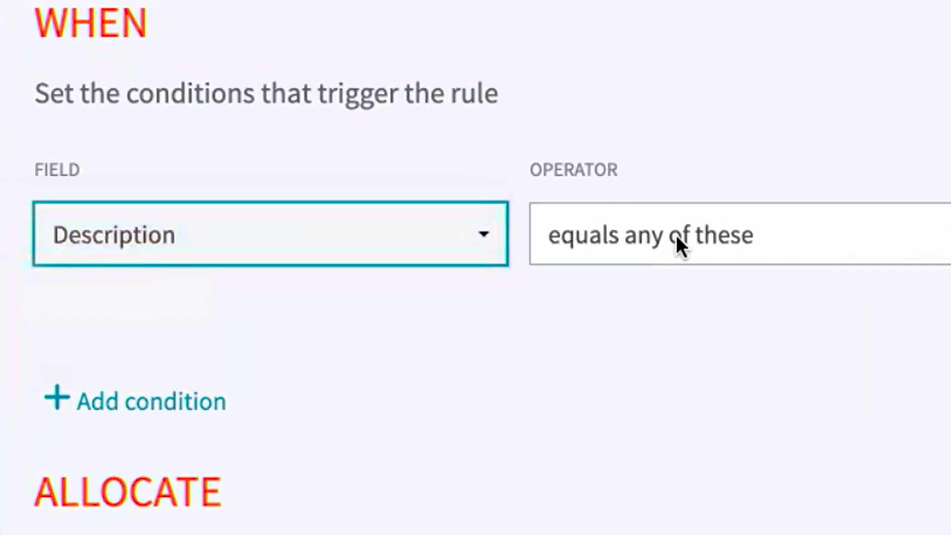
left_click(739, 236)
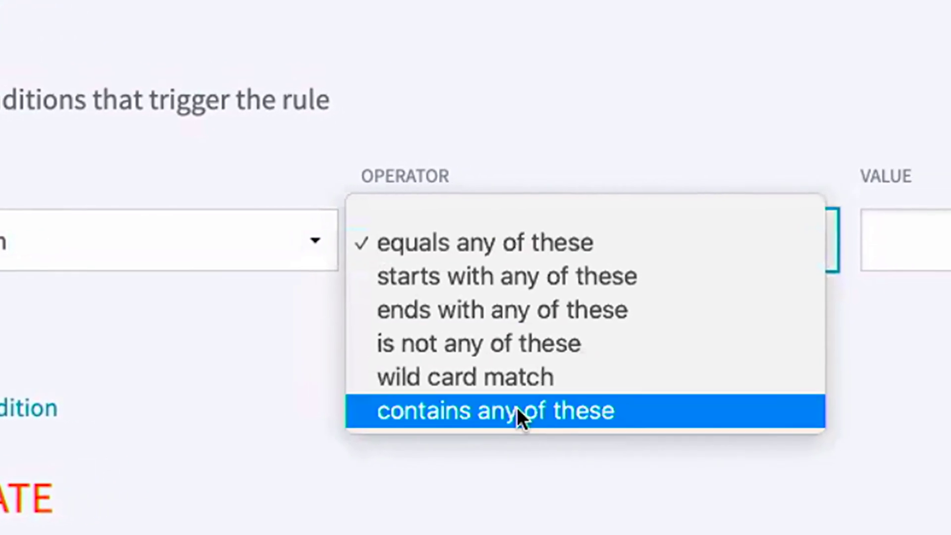
left_click(569, 409)
left_click(771, 246)
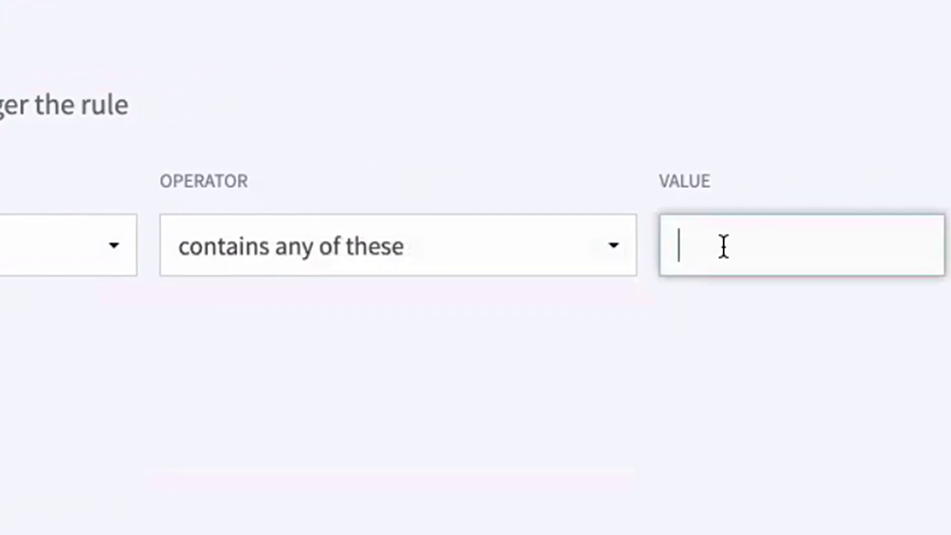
type("camera bu")
type("ndle")
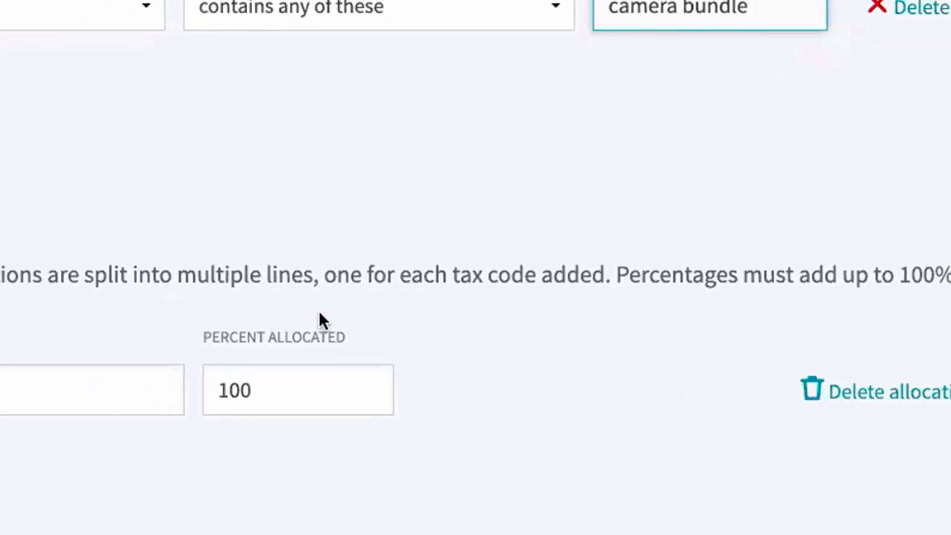
Change the first allocation to 80% and paste tax code PB0010300.
left_click(3, 404)
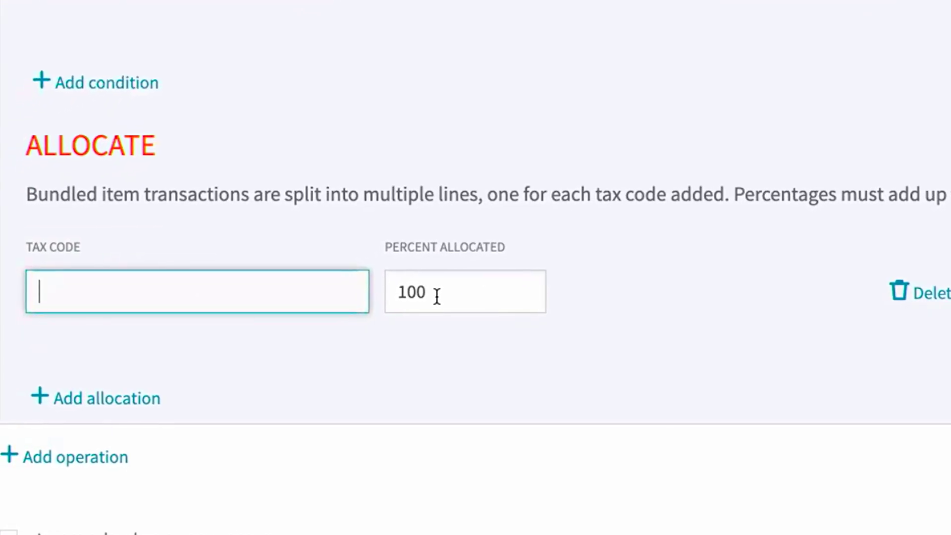
left_click_drag(437, 296, 392, 295)
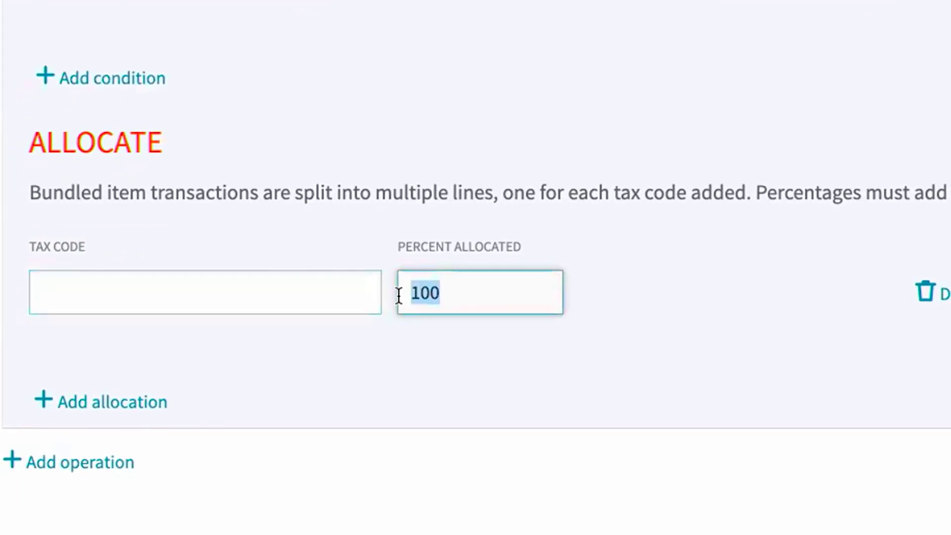
type("80")
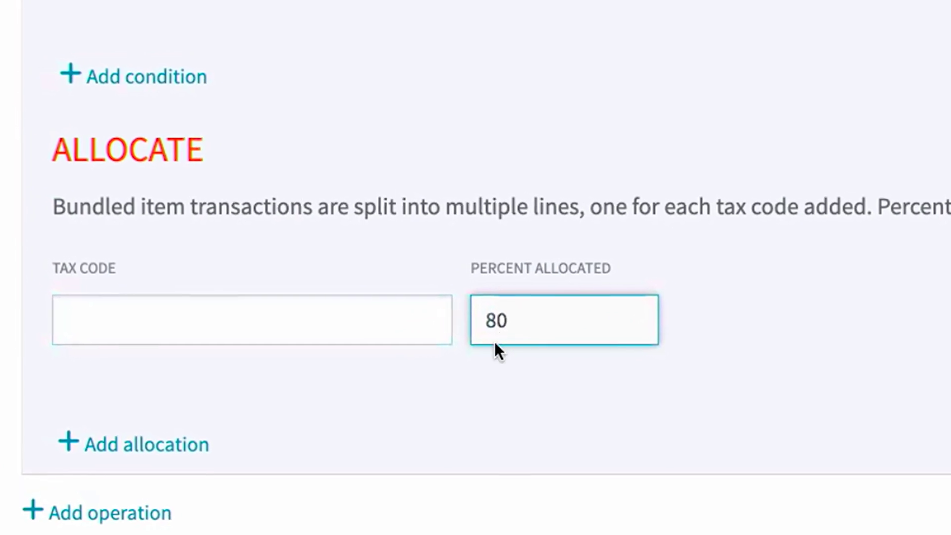
left_click(379, 328)
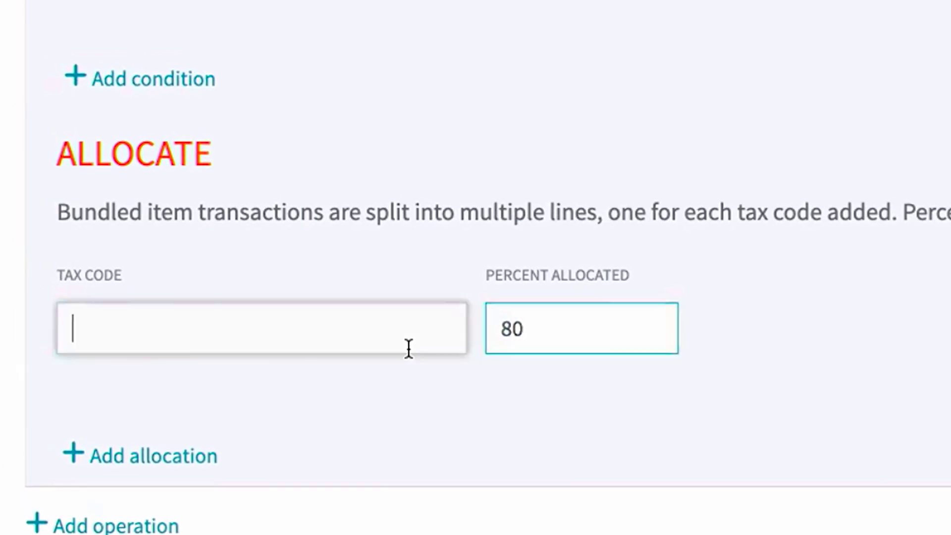
left_click(684, 325)
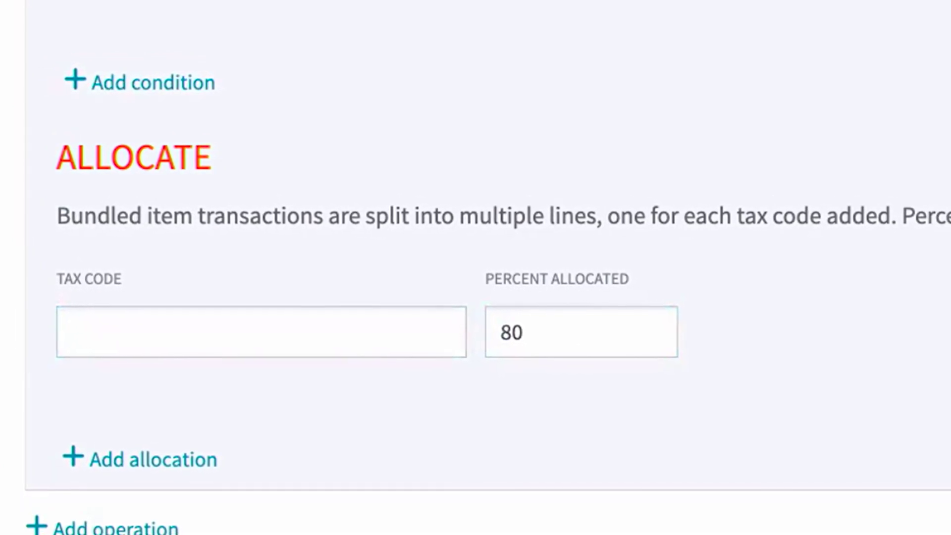
left_click(243, 316)
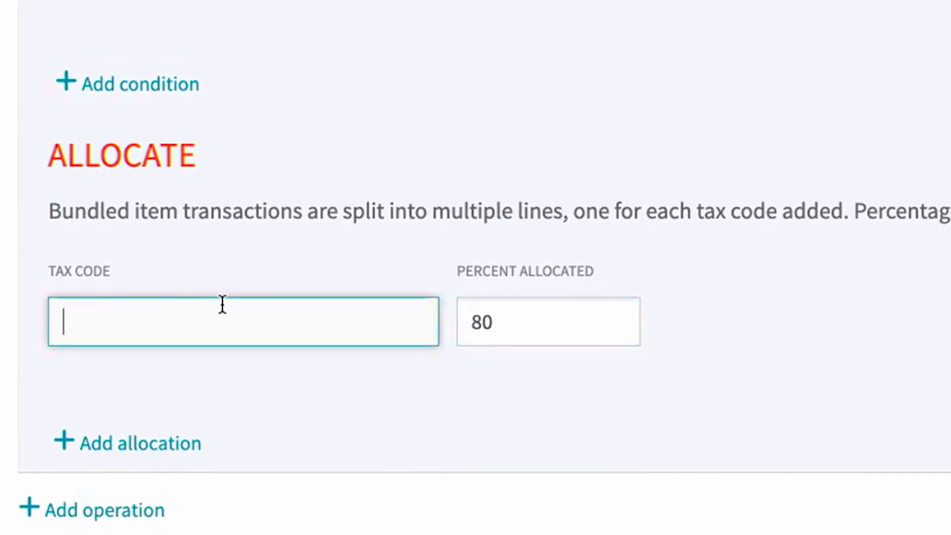
type("PB0010300")
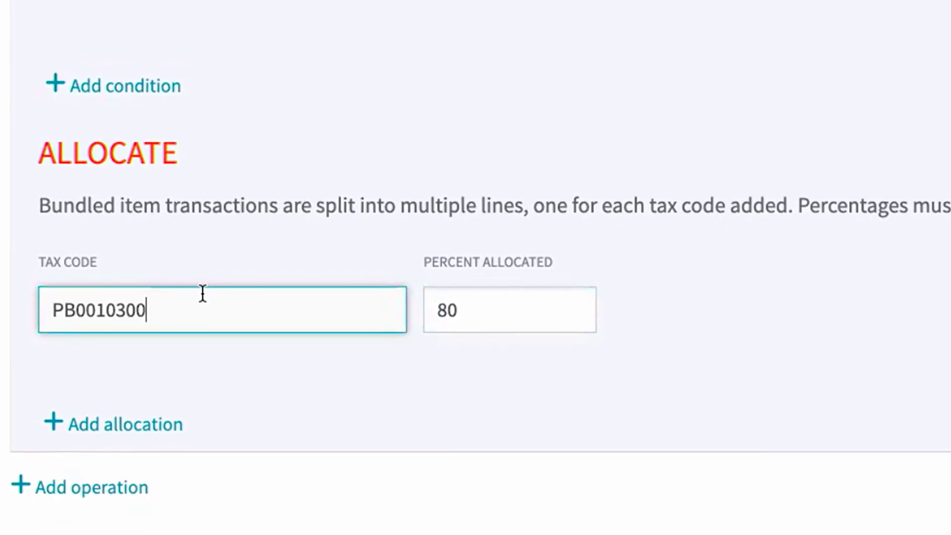
Add a second allocation of 5% with tax code SW019478.
left_click(181, 432)
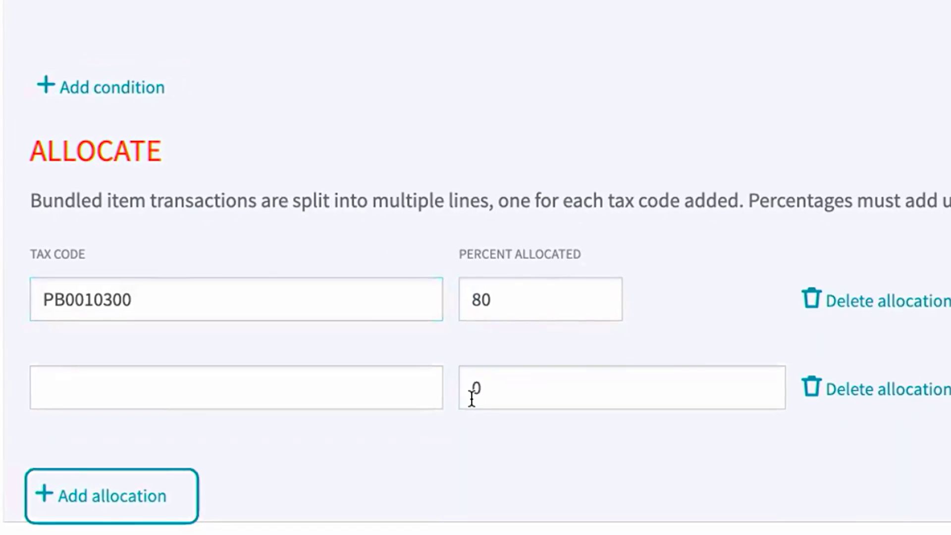
left_click_drag(471, 393, 447, 389)
type("5")
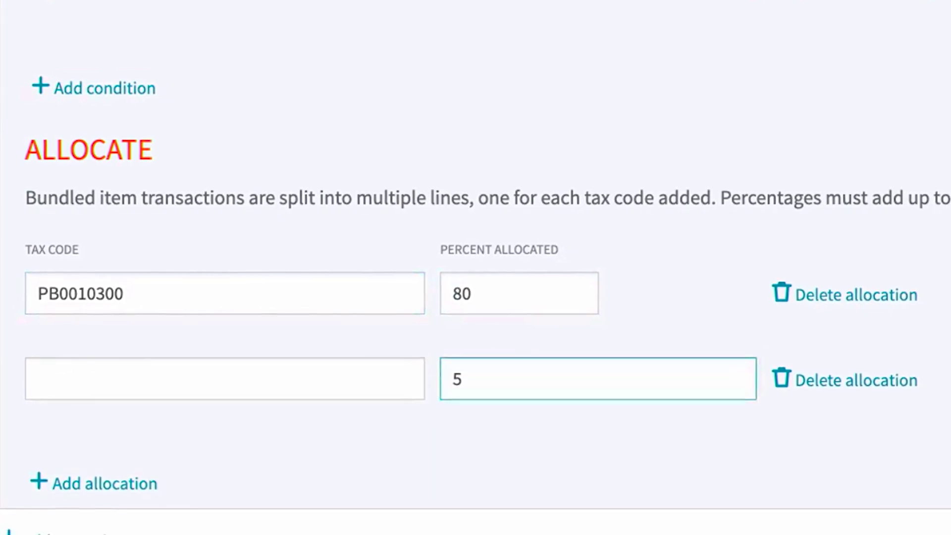
key("Tab")
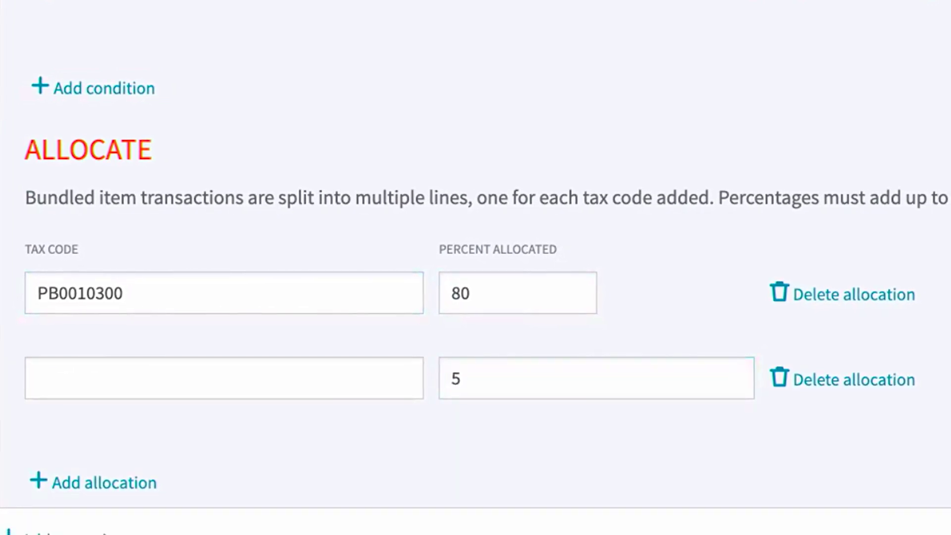
left_click(131, 380)
type("SW019478")
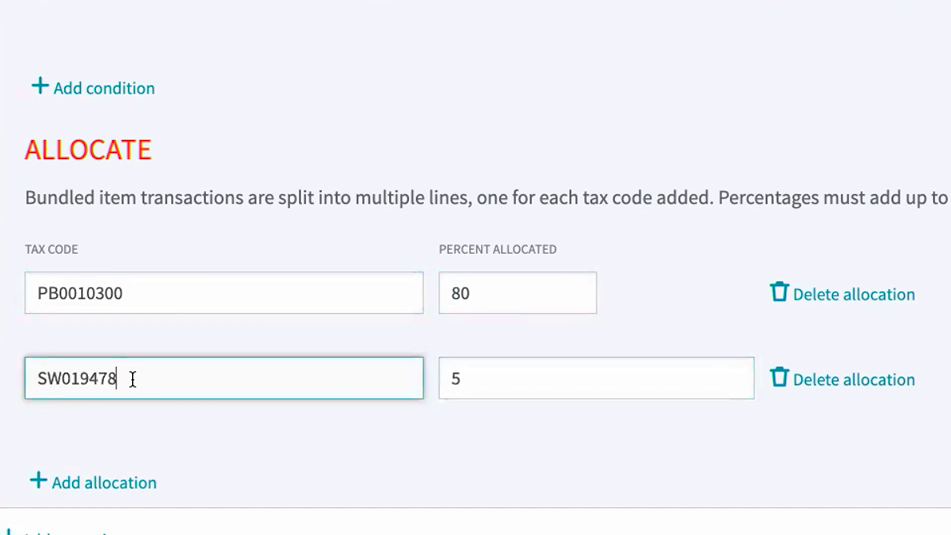
Add a third allocation with tax code SW053000 at 15%.
left_click(68, 485)
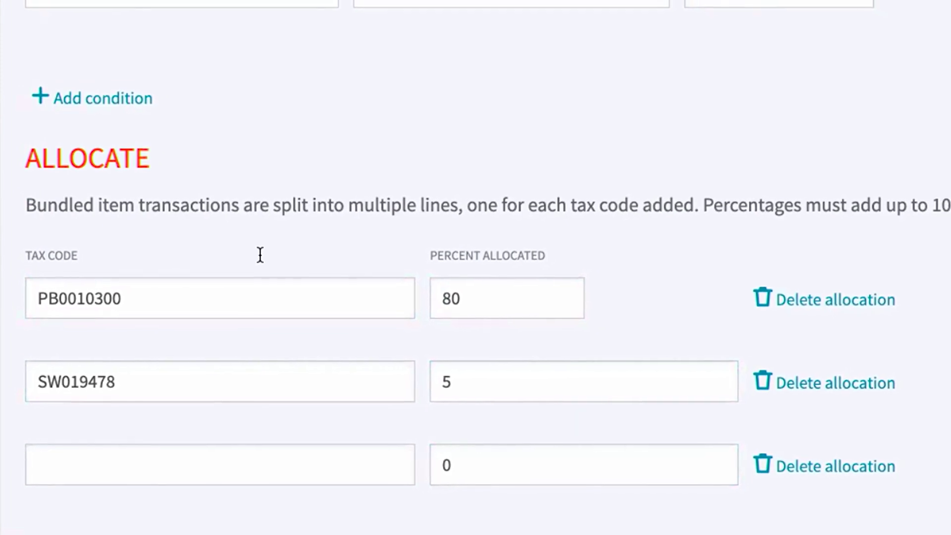
left_click(174, 464)
type("SW053000")
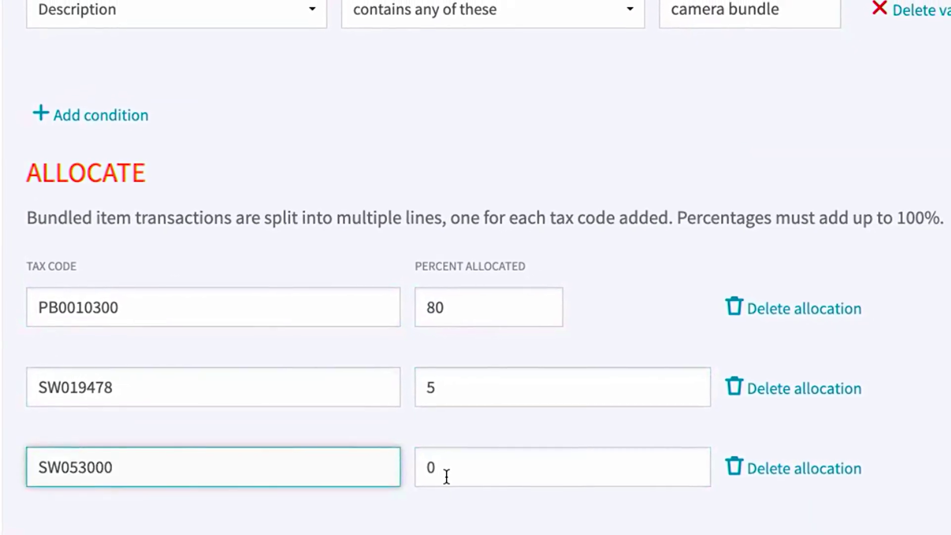
left_click(426, 473)
type("14")
key("BackSpace")
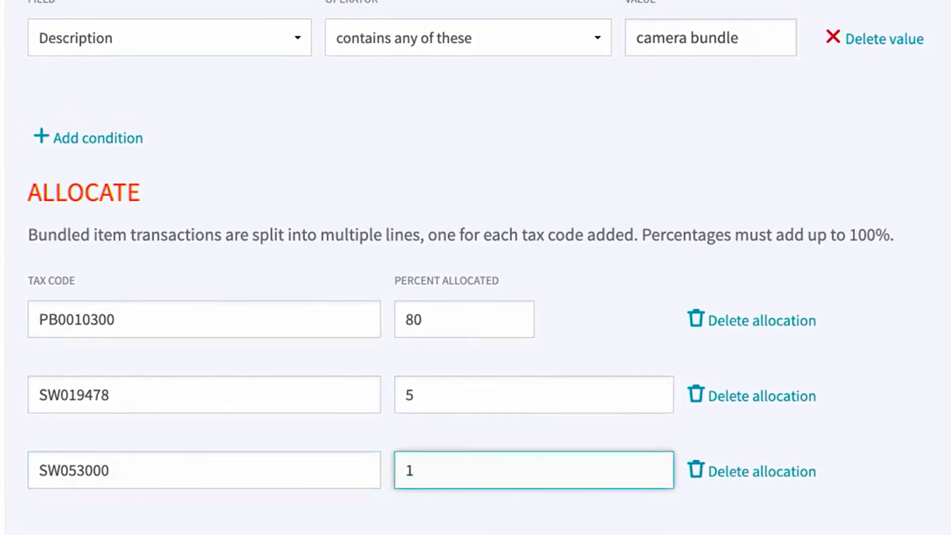
type("5")
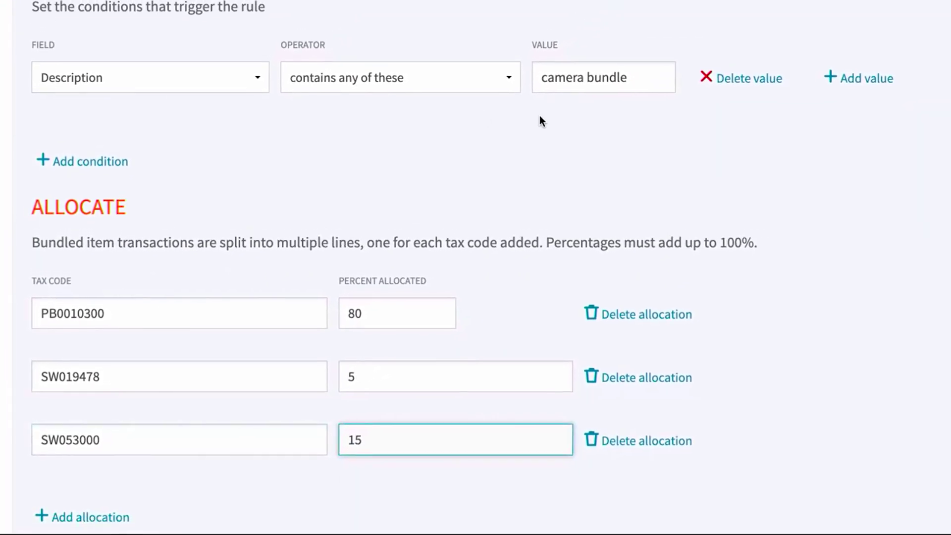
left_click(654, 65)
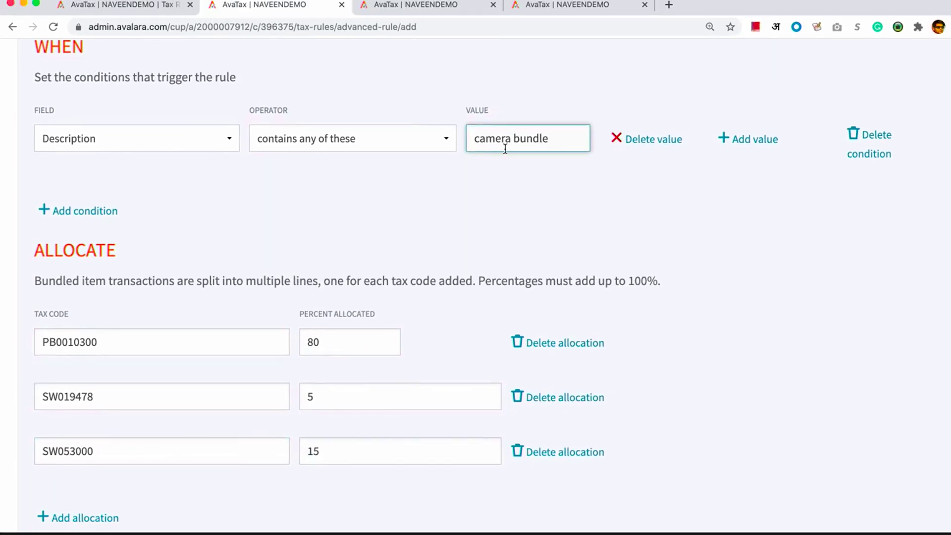
Check the allocations: PB0010300 80%, SW019478 5% and SW053000 15%.
scroll(439, 205, "down", 1)
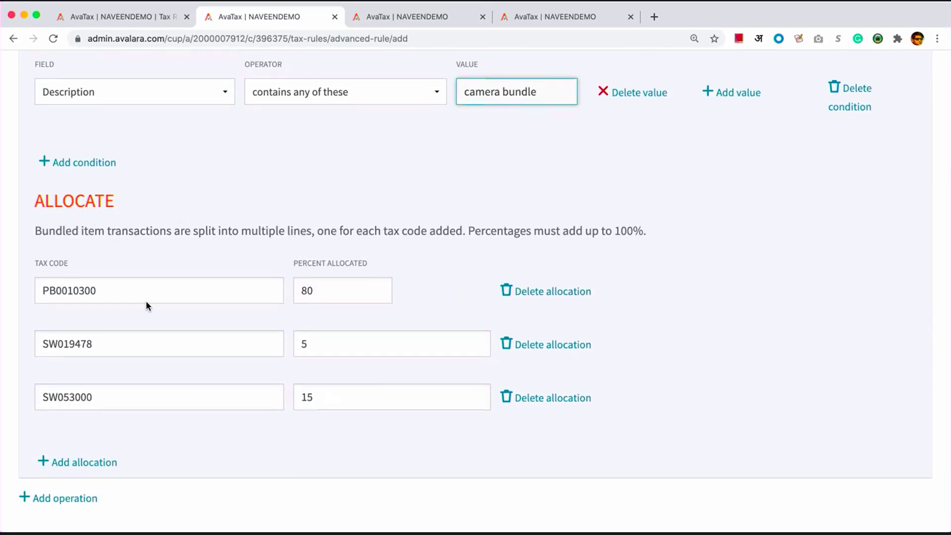
left_click(336, 295)
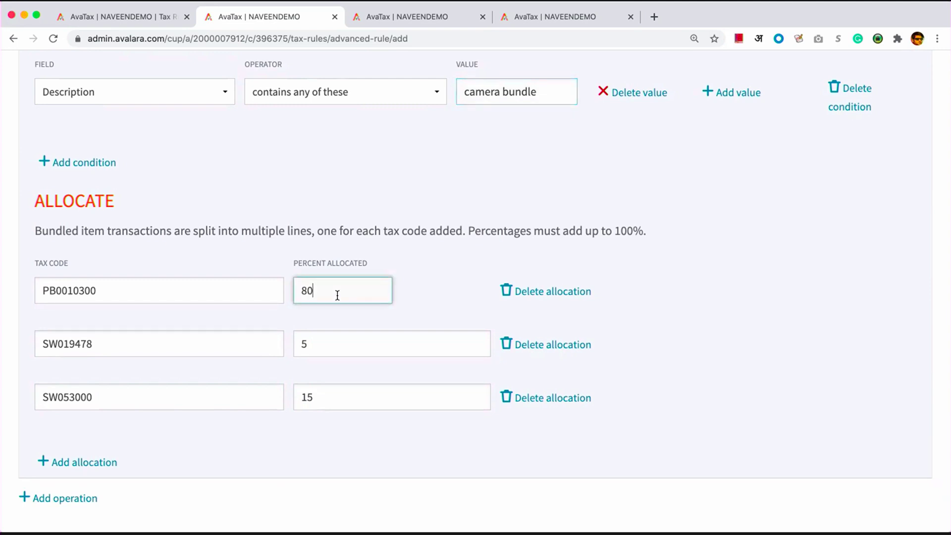
left_click(310, 344)
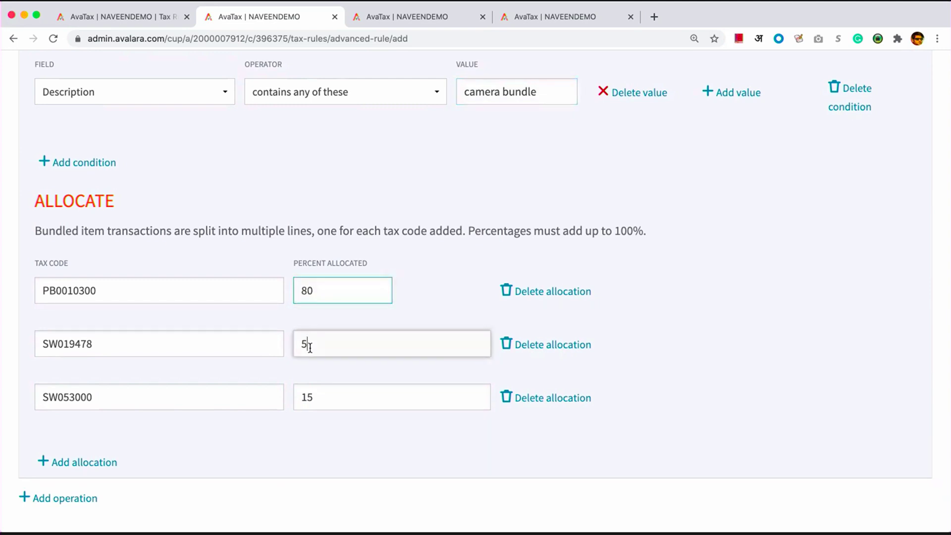
left_click(317, 398)
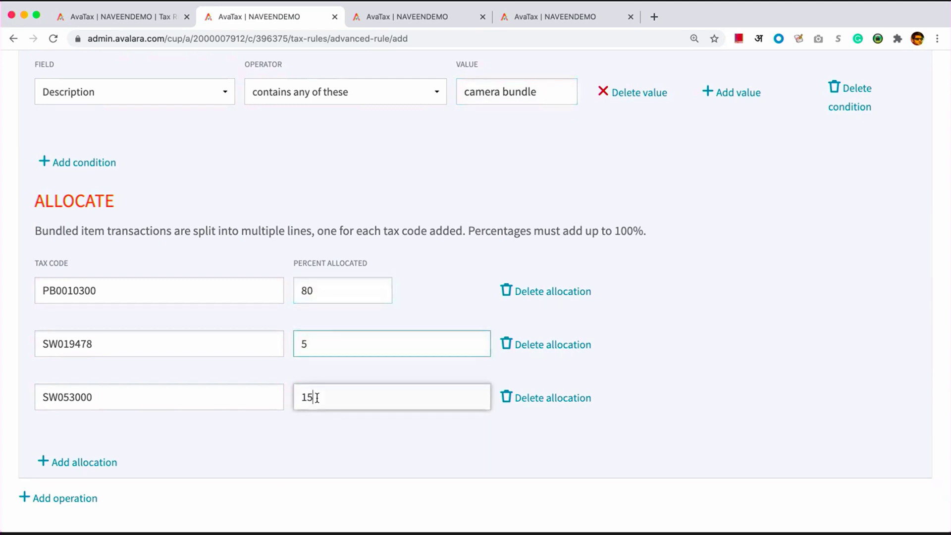
left_click(111, 286)
left_click(106, 345)
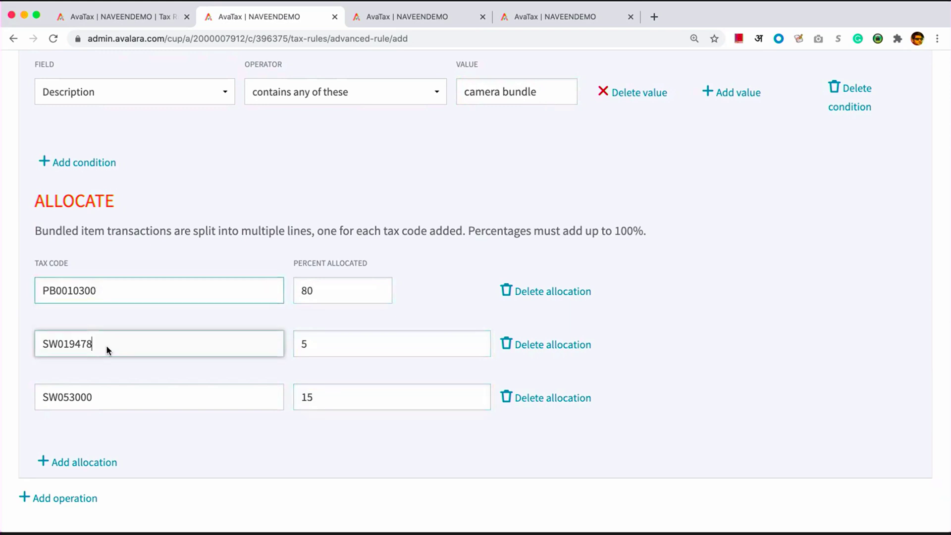
left_click(106, 404)
Save the CameraBundle advanced transaction rule.
scroll(139, 420, "down", 4)
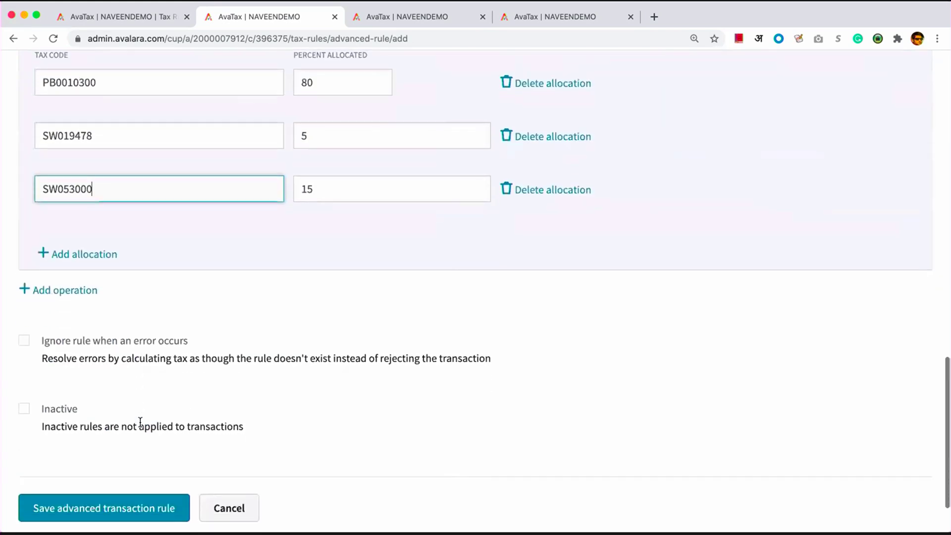
scroll(140, 421, "down", 2)
left_click(106, 451)
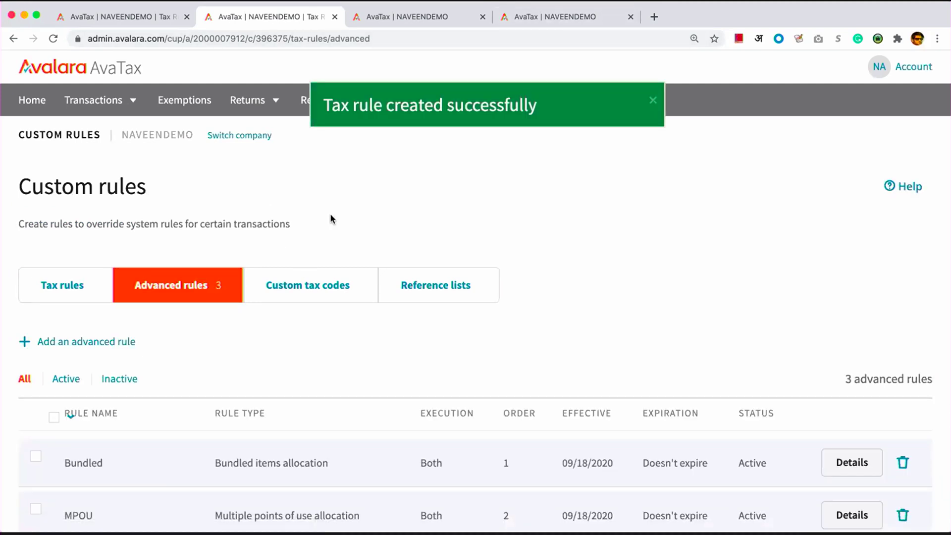
scroll(331, 218, "down", 2)
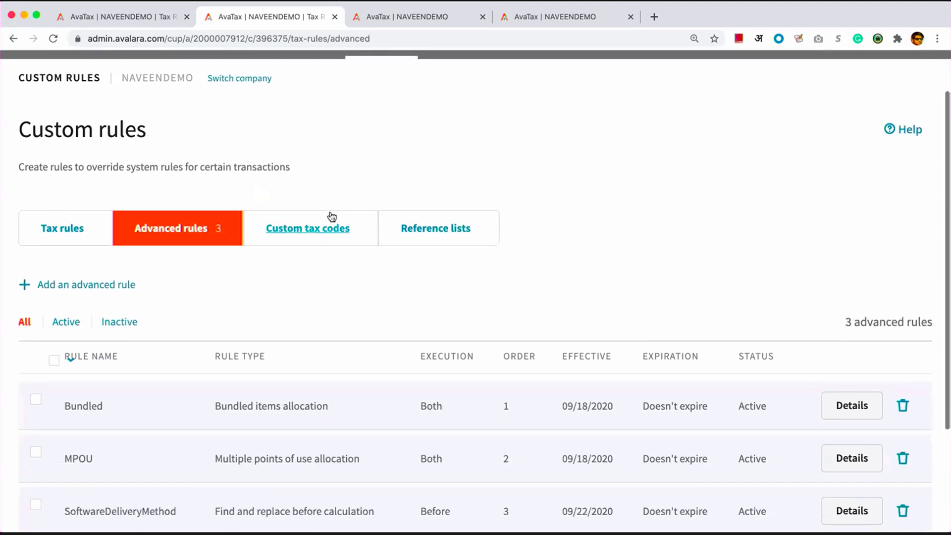
On the test transaction, change the line's item description to 'camera bundle' and save the line.
left_click(449, 18)
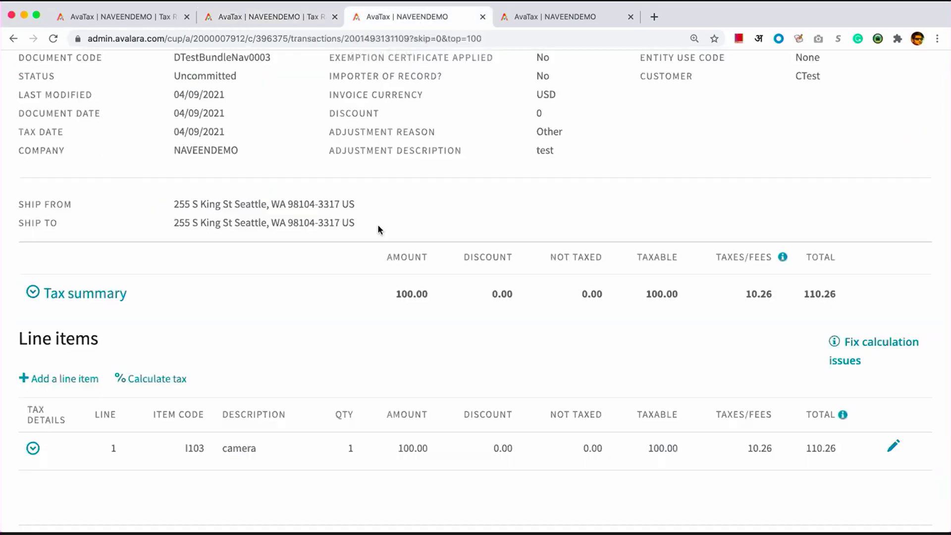
scroll(375, 224, "up", 1)
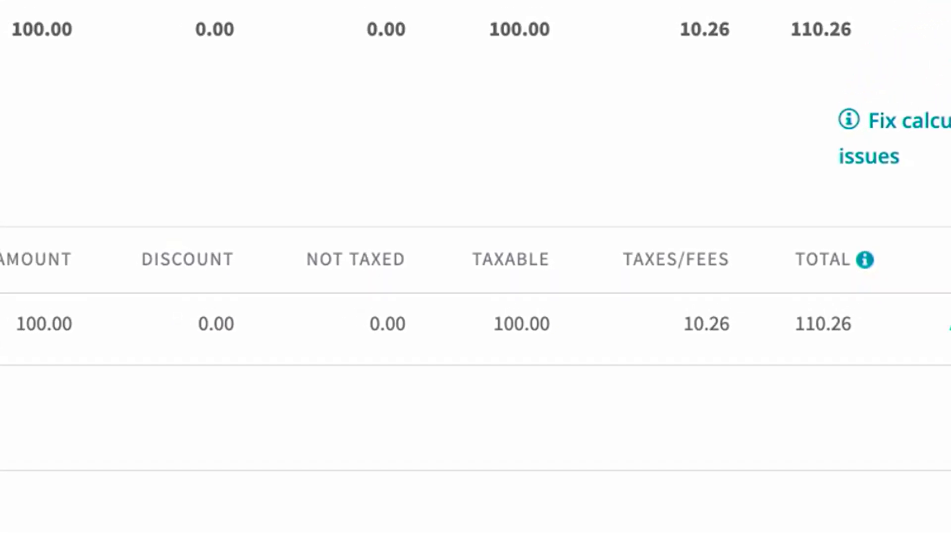
scroll(477, 417, "down", 3)
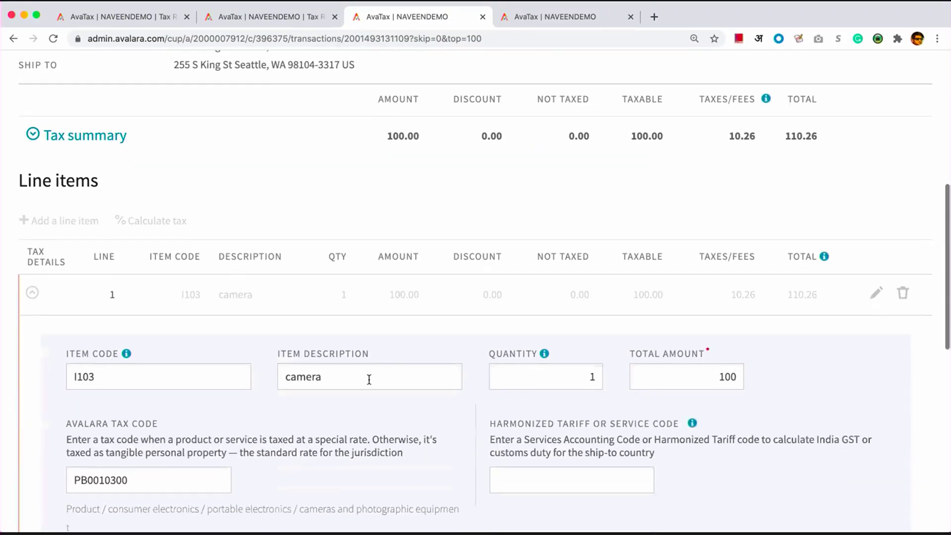
left_click(369, 379)
type("bun")
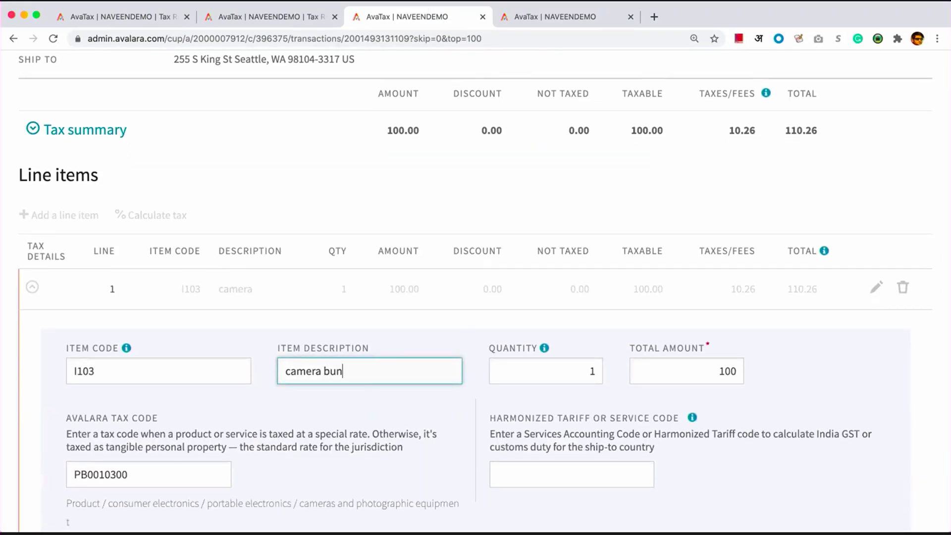
type("dle")
scroll(400, 302, "down", 5)
left_click(120, 486)
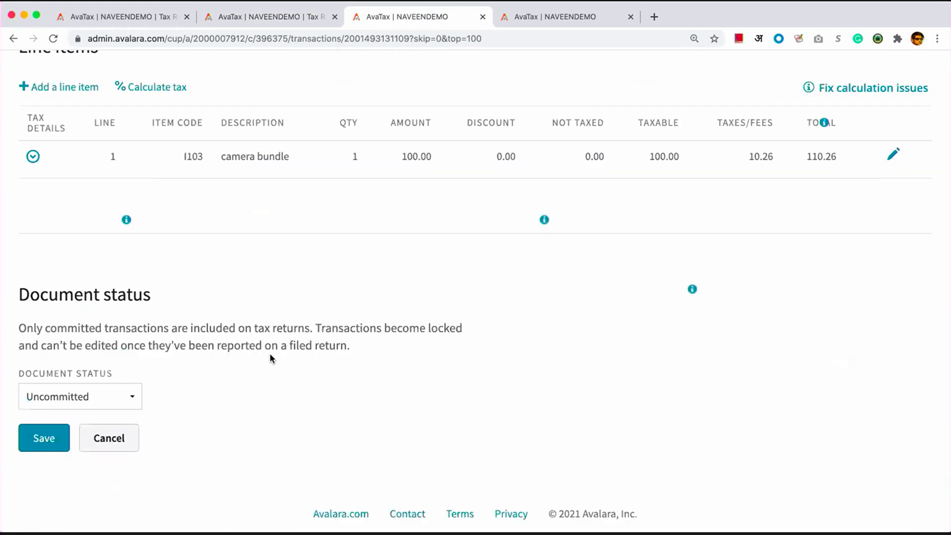
Save the transaction with adjustment reason Other and description 'Recalc'.
left_click(50, 472)
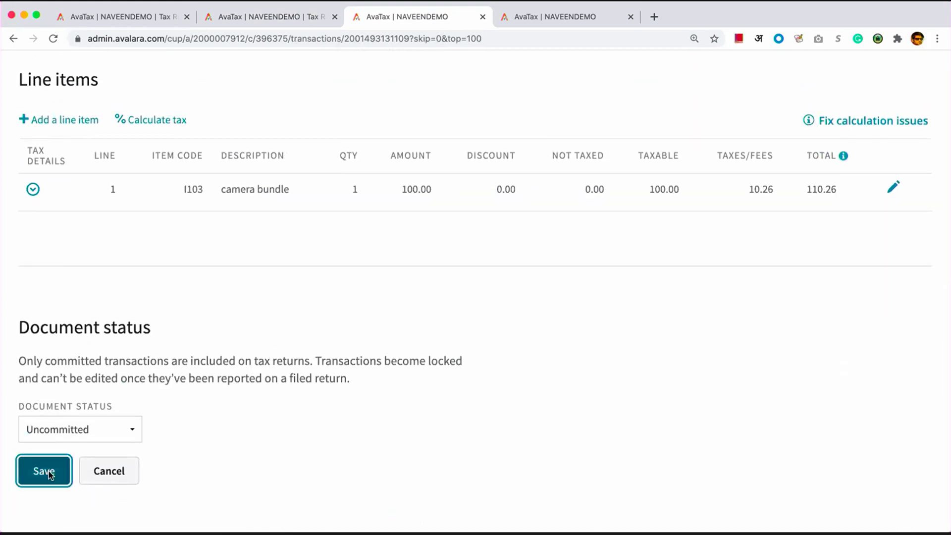
left_click(297, 286)
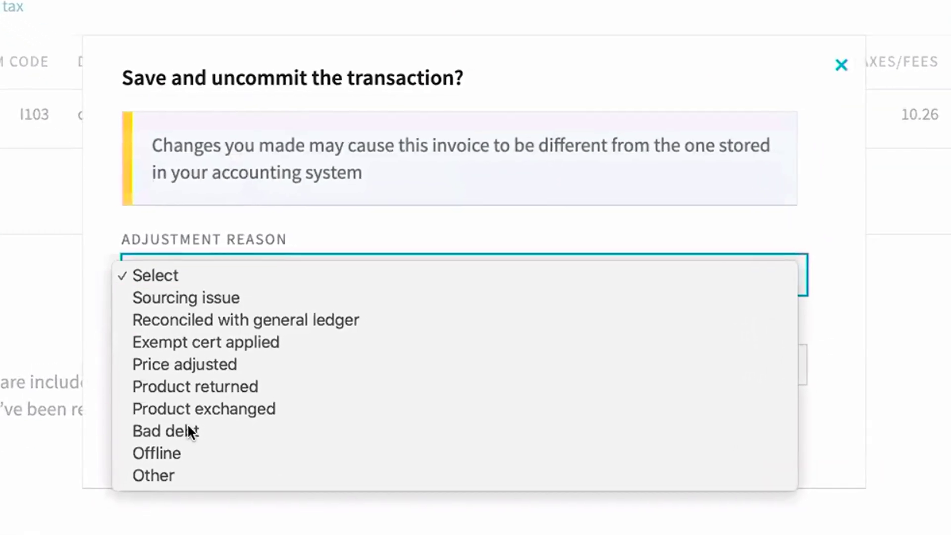
left_click(164, 477)
left_click(200, 379)
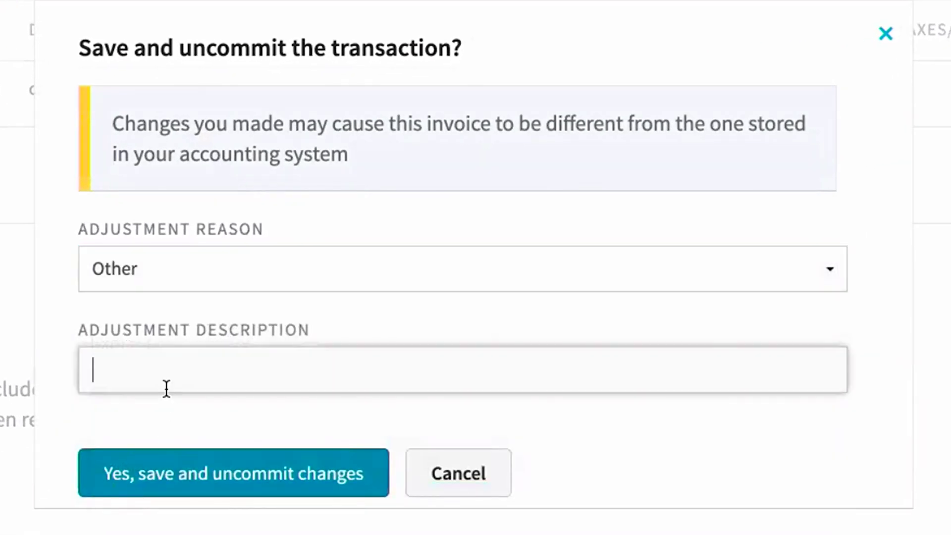
type("Recalc")
key("Return")
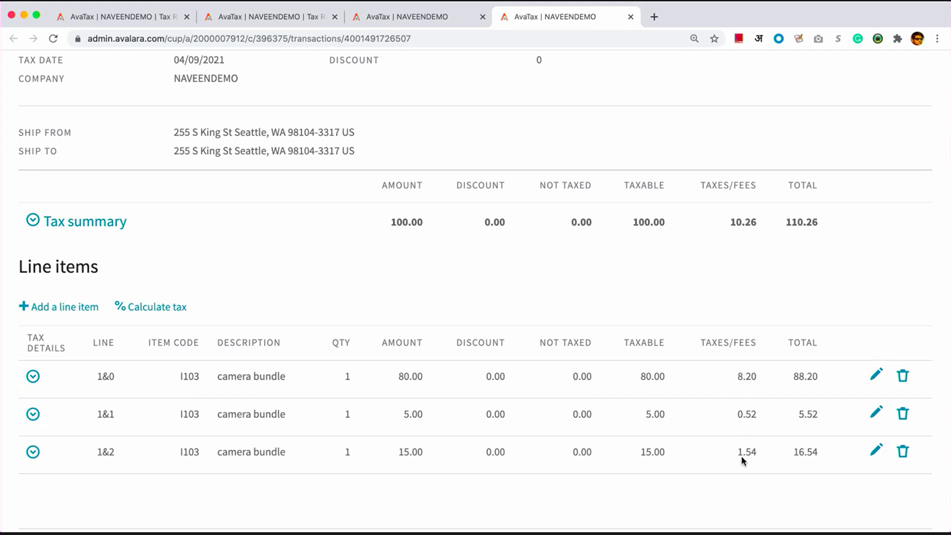
Scroll the recalculated transaction to view the three split camera bundle lines.
scroll(434, 418, "up", 2)
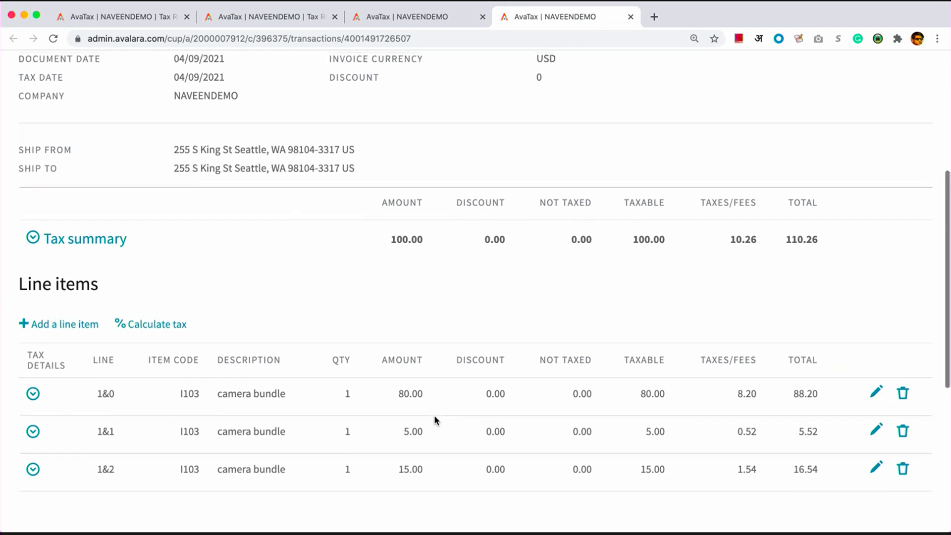